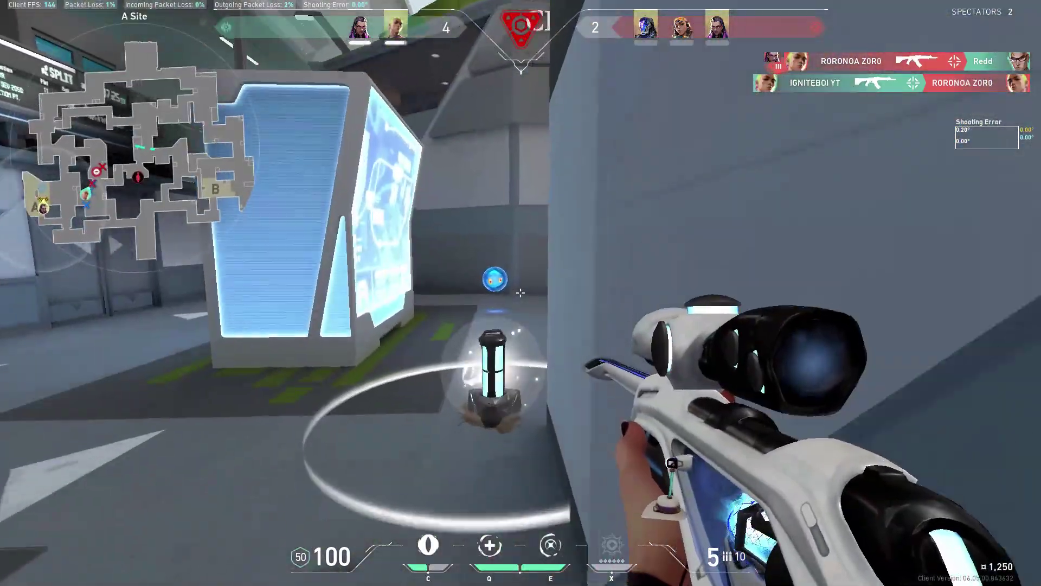
Unscope, cycle Gekko's ability, re-scope with the Operator and shoot the enemy at A Site
{"action": "key", "text": "q"}
{"action": "key", "text": "1"}
{"action": "right_click", "coordinate": [521, 292]}
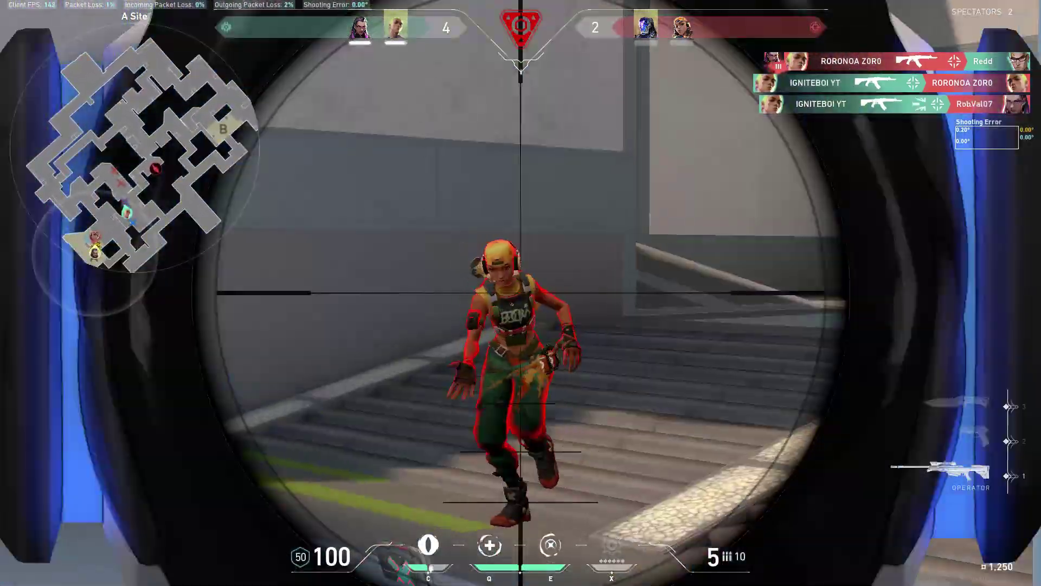
{"action": "left_click", "coordinate": [521, 293]}
{"action": "key", "text": "q"}
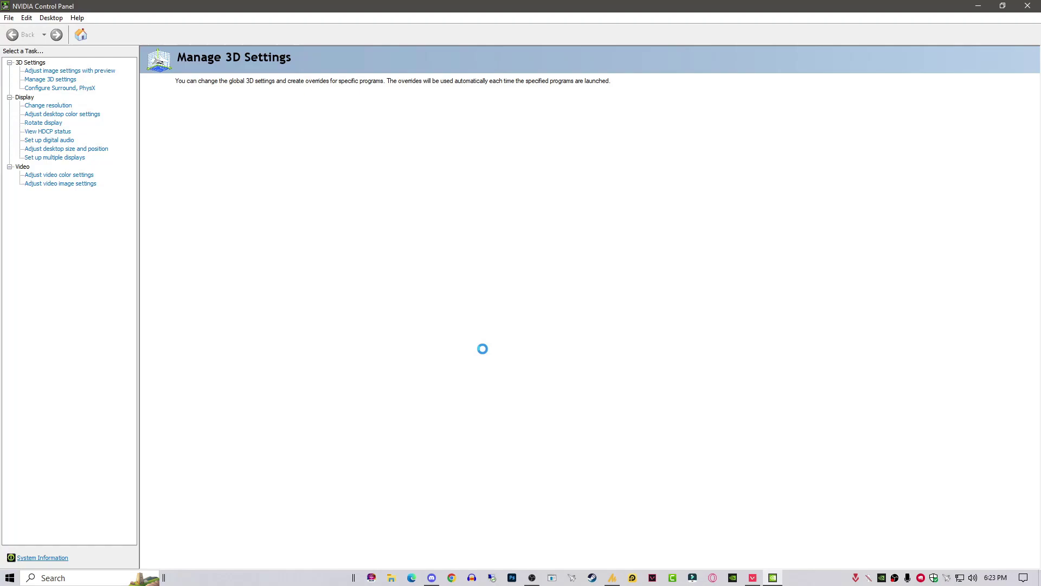
In Adjust desktop color settings, set Digital vibrance to 50%, apply it, and close the panel
{"action": "left_click", "coordinate": [56, 115]}
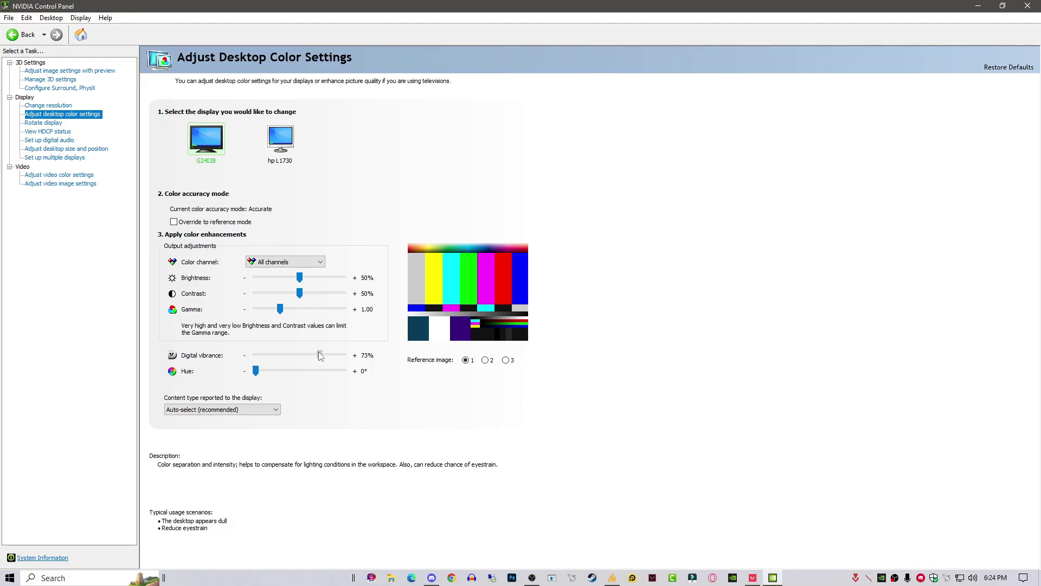
{"action": "left_click_drag", "start_coordinate": [317, 354], "coordinate": [299, 356]}
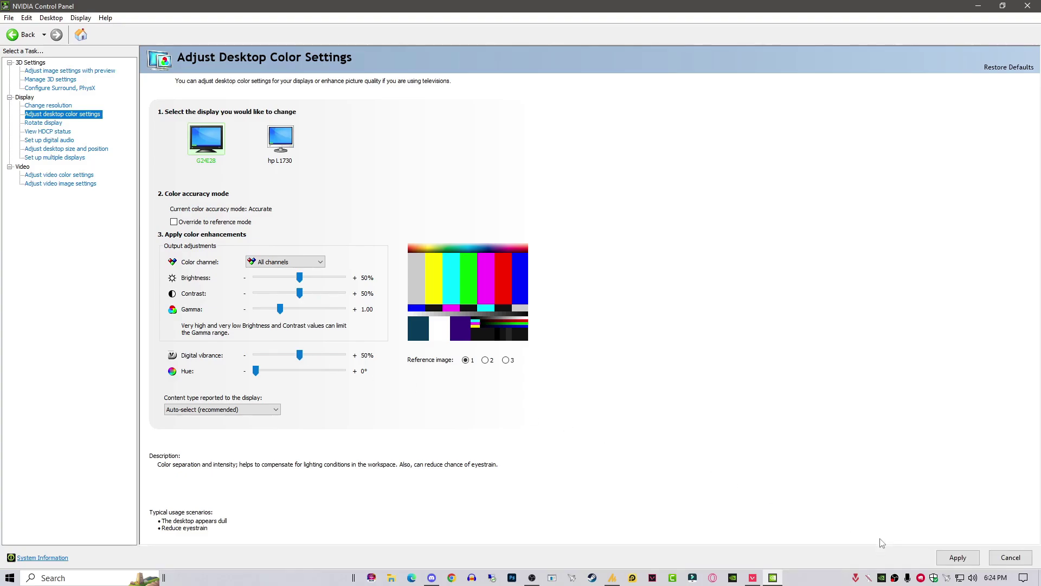
{"action": "left_click", "coordinate": [953, 556]}
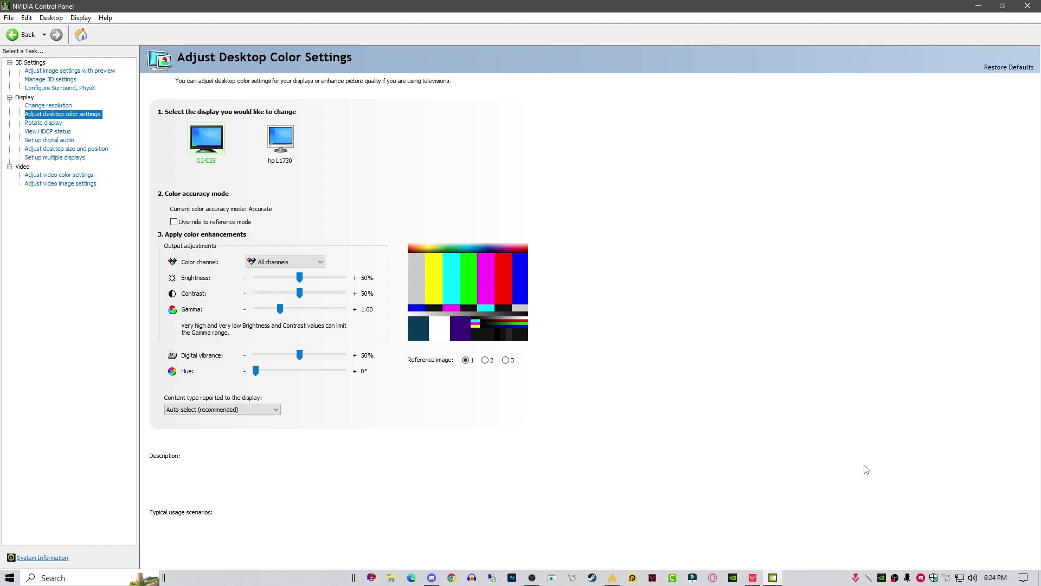
{"action": "left_click", "coordinate": [1027, 7]}
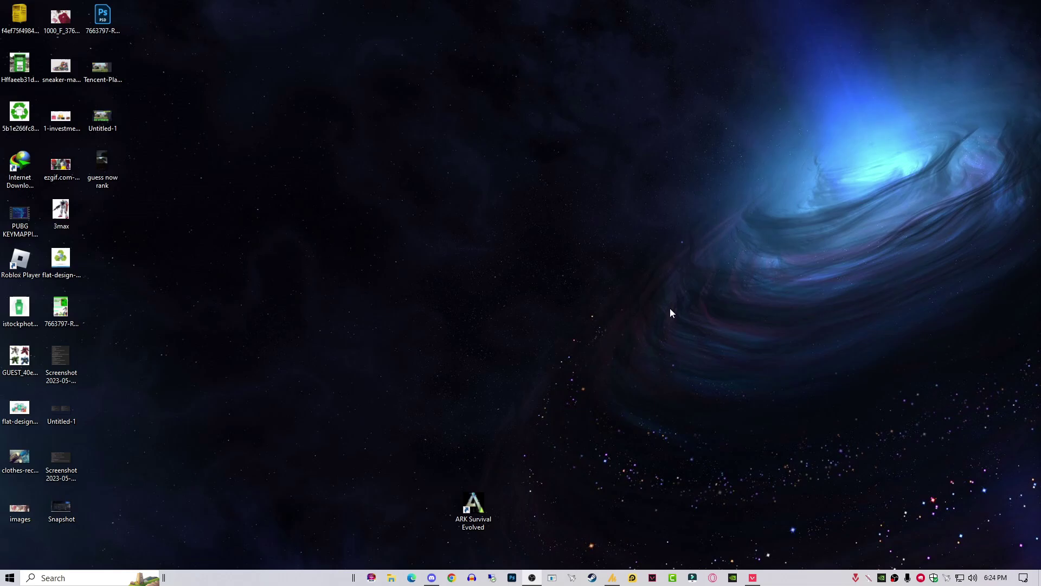
Show then minimize the Valorant client, and open Chrome full-screen on a new tab
{"action": "left_click", "coordinate": [752, 578]}
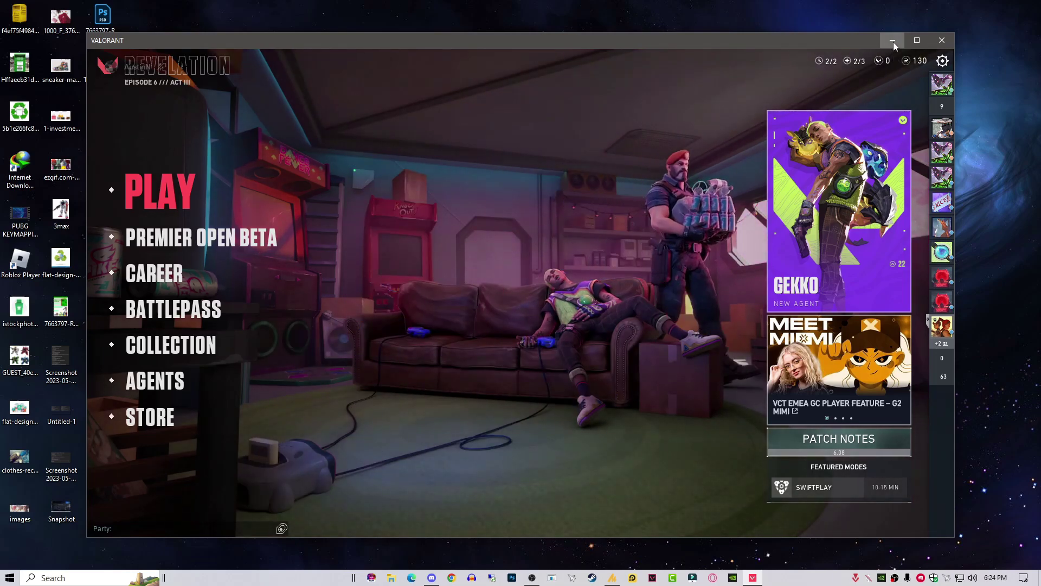
{"action": "left_click", "coordinate": [893, 41]}
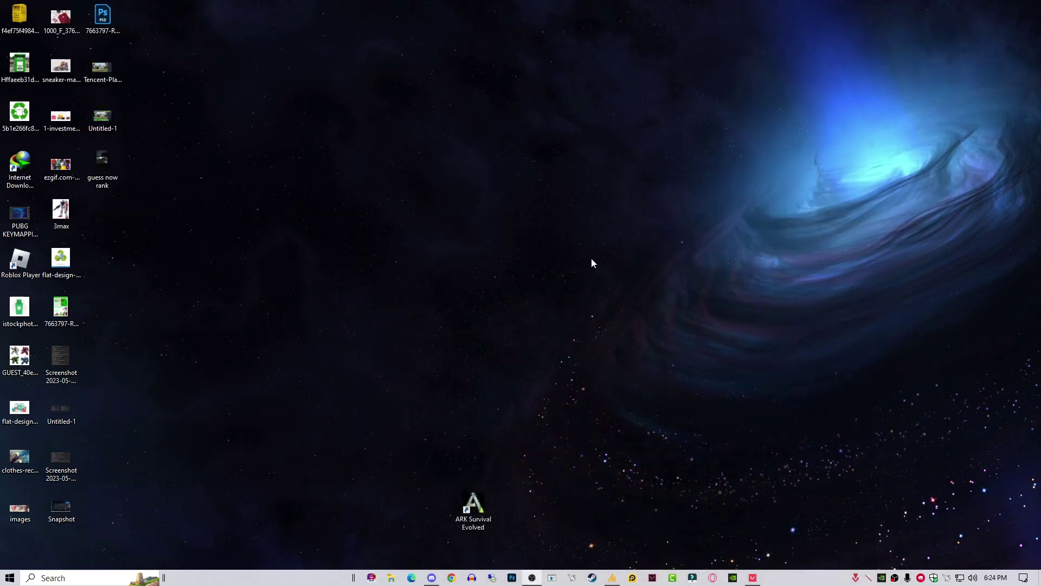
{"action": "left_click", "coordinate": [452, 578]}
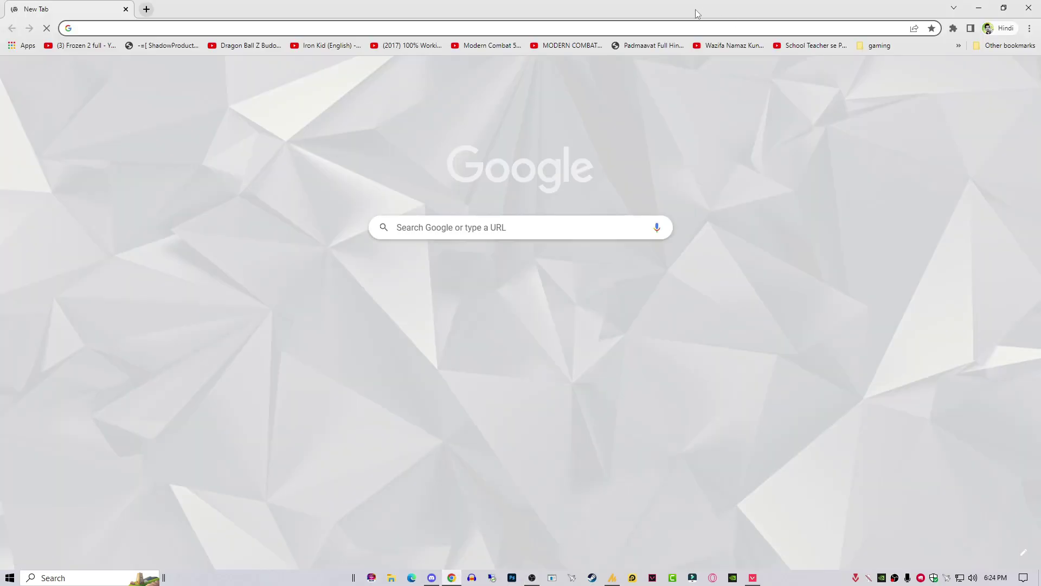
{"action": "left_click_drag", "start_coordinate": [698, 14], "coordinate": [548, 1]}
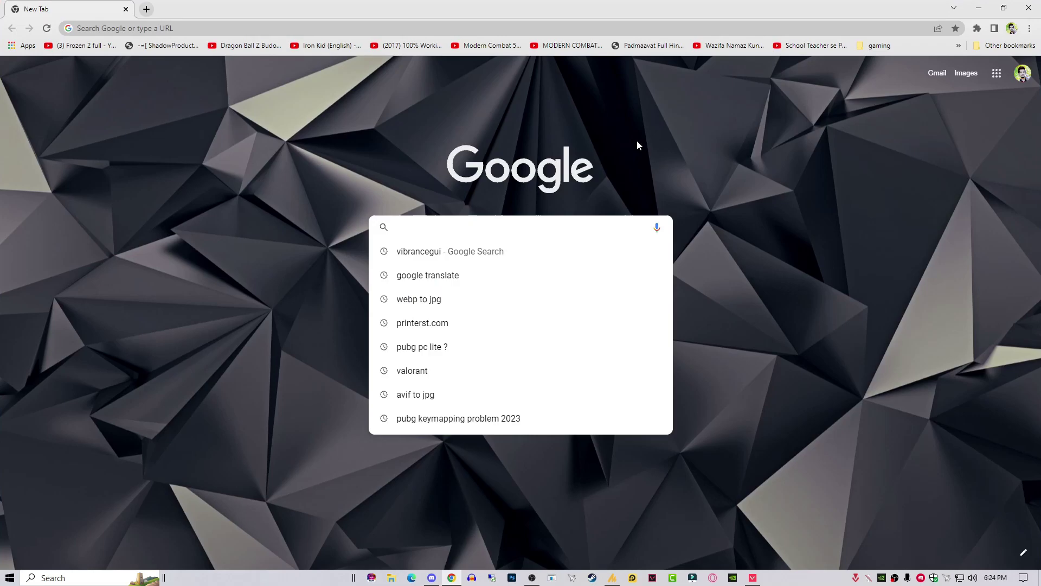
Search vibrancegui and open the vibrancegui.com page
{"action": "left_click", "coordinate": [434, 252]}
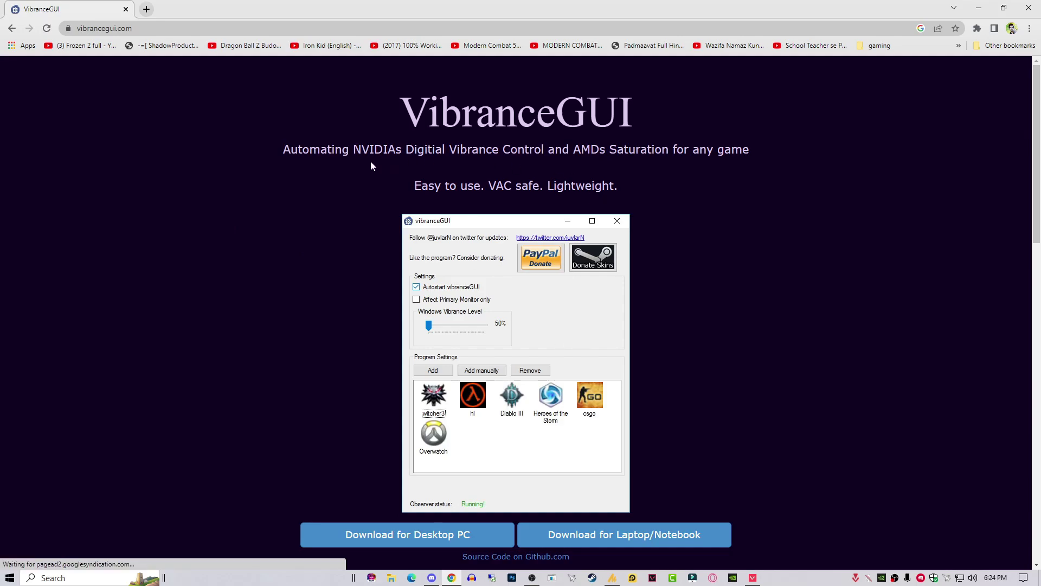
{"action": "scroll", "coordinate": [371, 166], "scroll_direction": "down", "scroll_amount": 1}
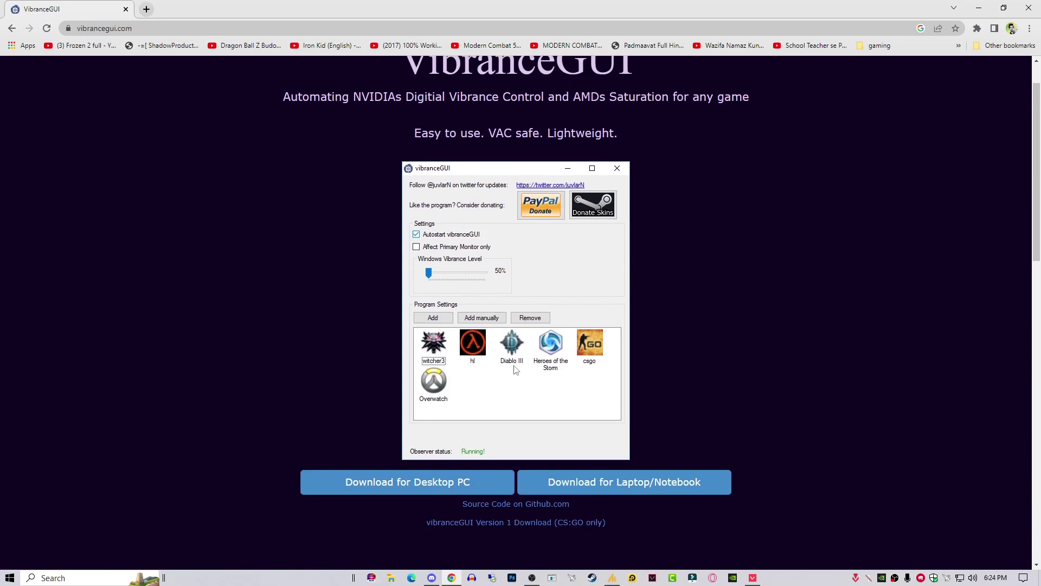
{"action": "scroll", "coordinate": [342, 182], "scroll_direction": "up", "scroll_amount": 1}
{"action": "left_click_drag", "start_coordinate": [280, 153], "coordinate": [395, 151]}
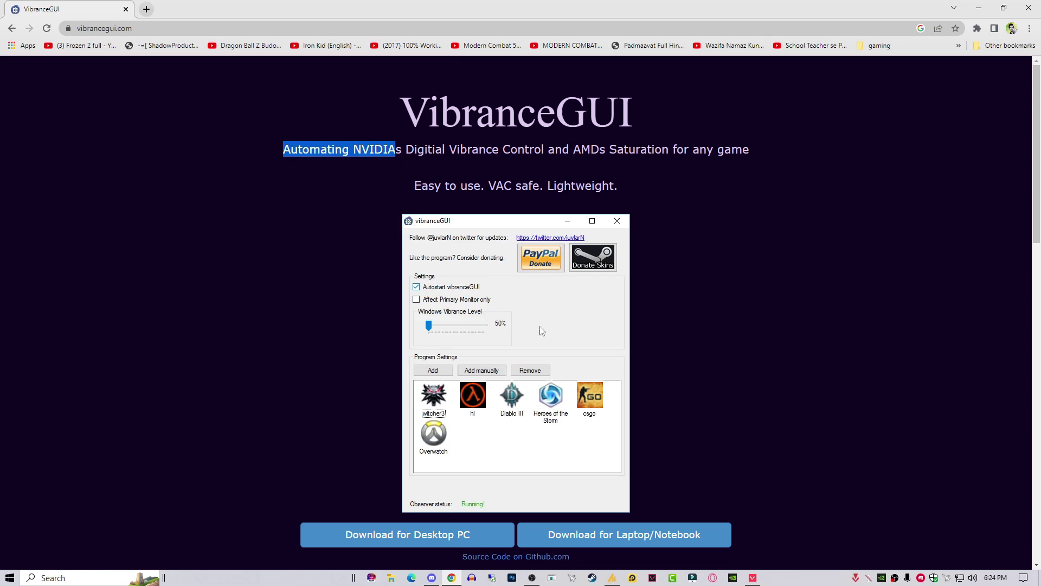
{"action": "scroll", "coordinate": [542, 331], "scroll_direction": "down", "scroll_amount": 2}
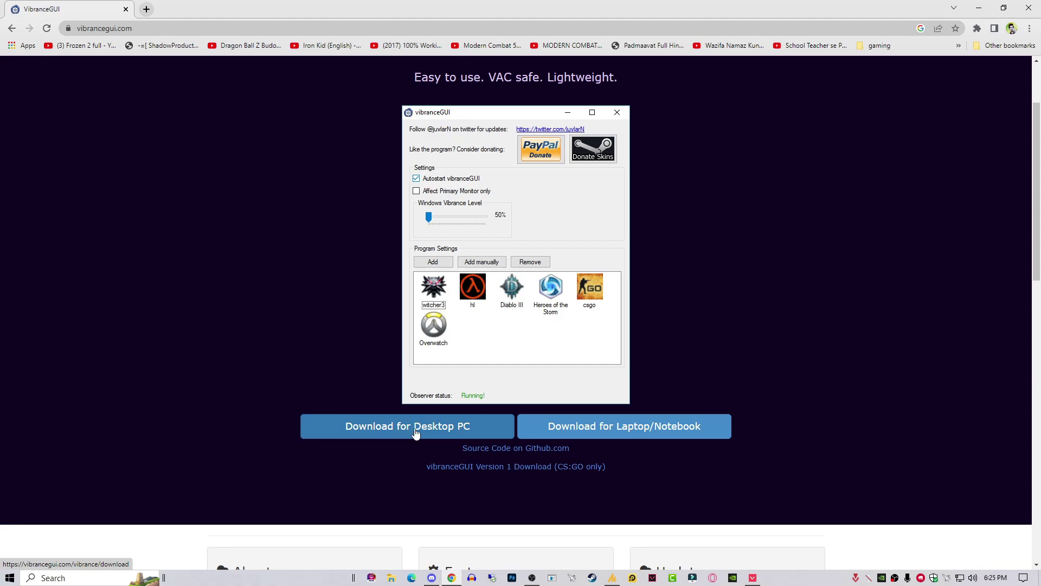
Download vibranceGUI.zip for Desktop PC through IDM and open its download folder
{"action": "mouse_move", "coordinate": [576, 434]}
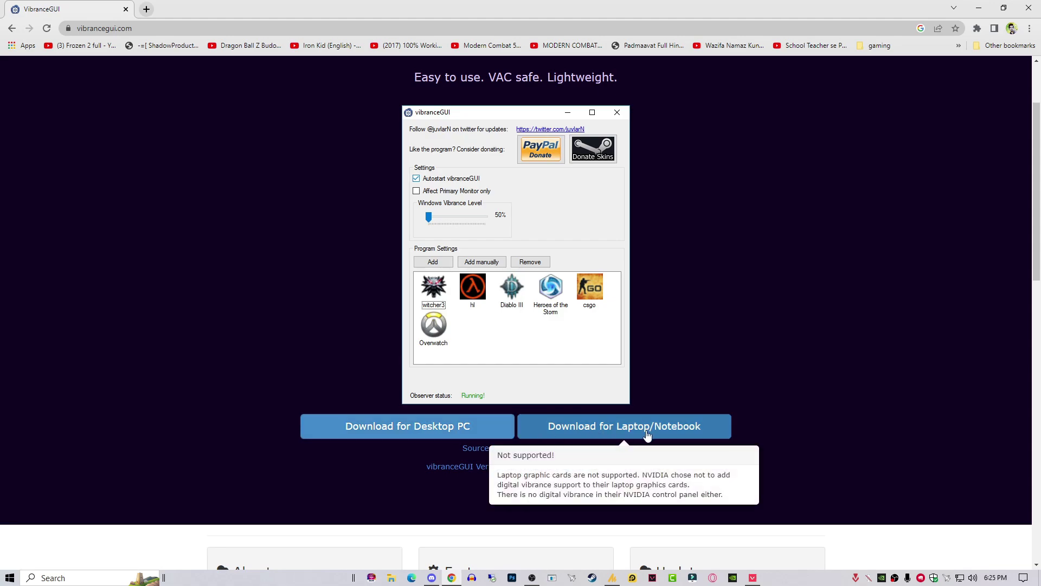
{"action": "left_click", "coordinate": [453, 425]}
{"action": "scroll", "coordinate": [452, 426], "scroll_direction": "down", "scroll_amount": 3}
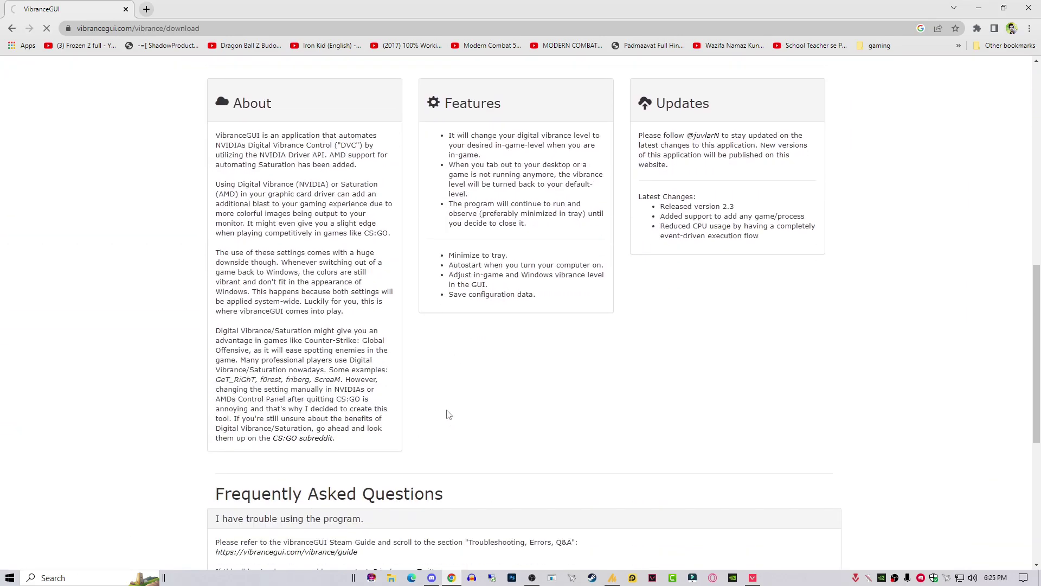
{"action": "left_click_drag", "start_coordinate": [216, 139], "coordinate": [368, 408]}
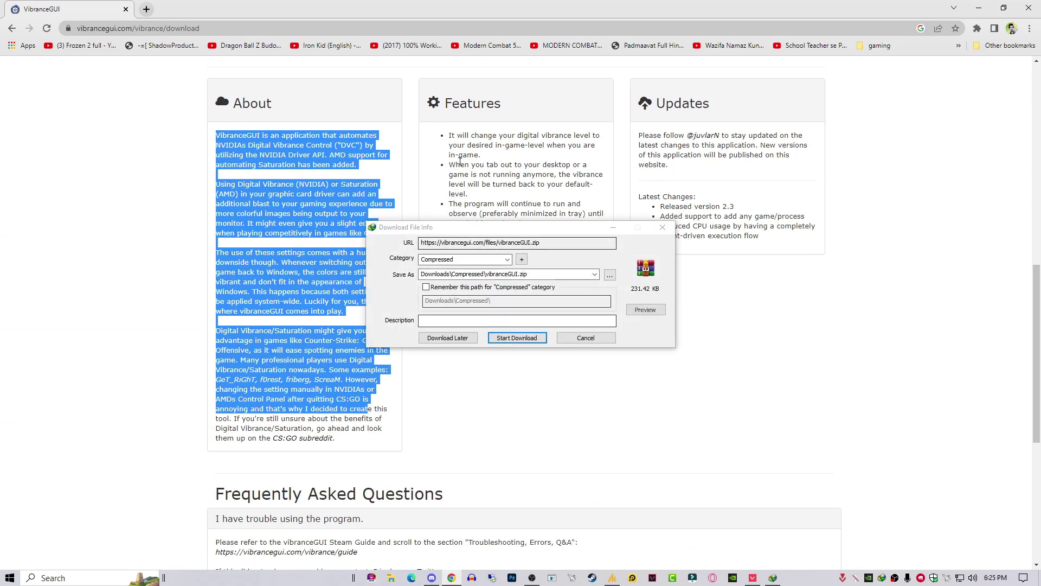
{"action": "left_click", "coordinate": [516, 337]}
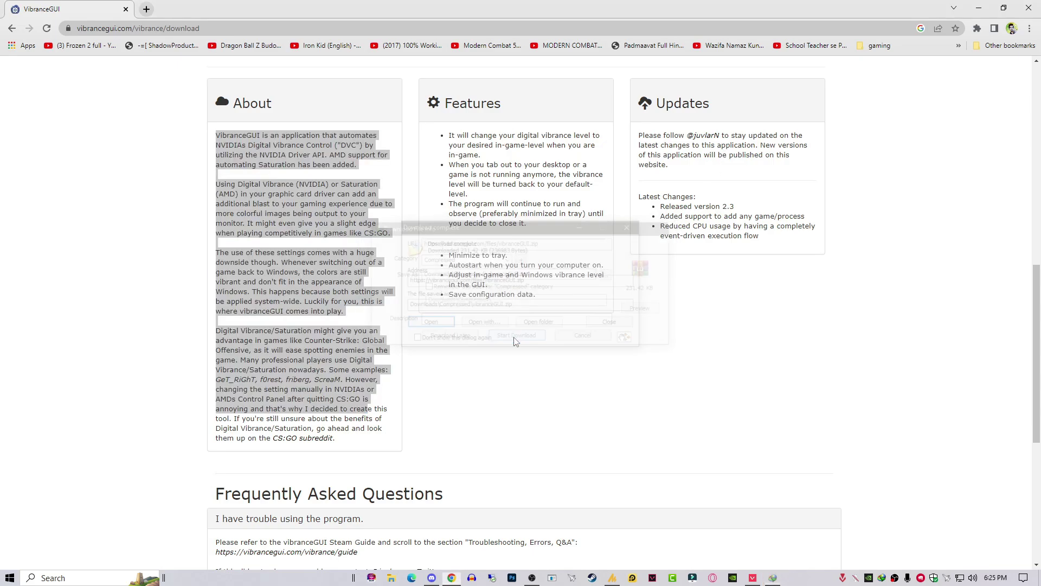
{"action": "left_click", "coordinate": [537, 325]}
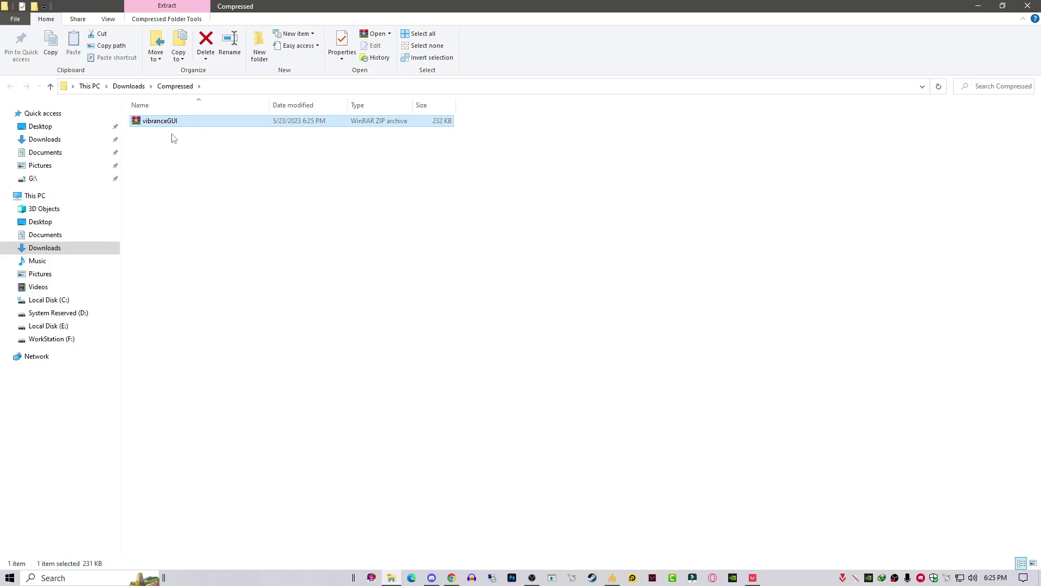
Extract the vibranceGUI archive into a vibranceGUI folder and open its readme
{"action": "right_click", "coordinate": [167, 122]}
{"action": "left_click", "coordinate": [228, 176]}
{"action": "double_click", "coordinate": [162, 121]}
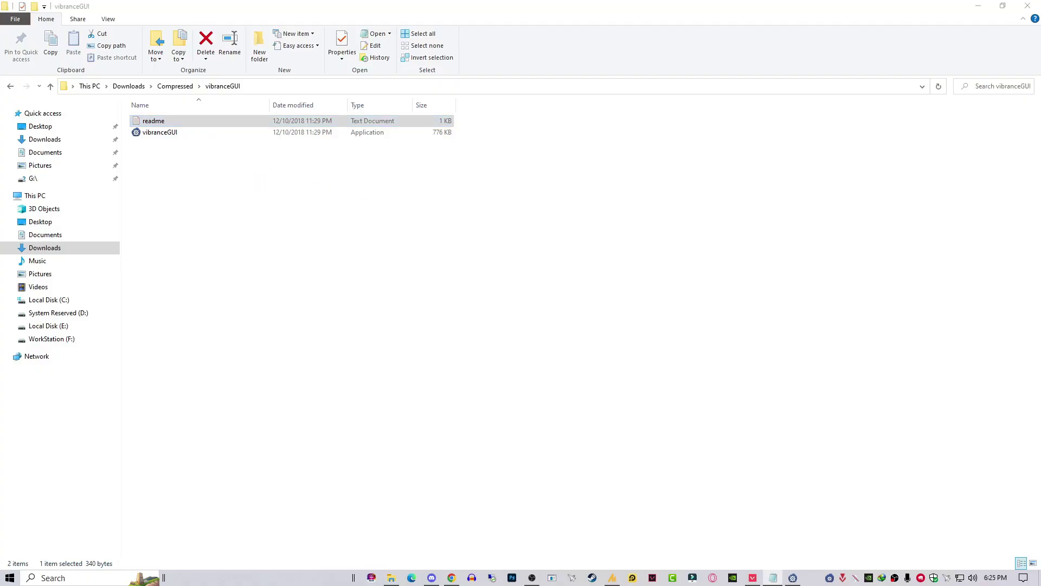
{"action": "key", "text": "Return"}
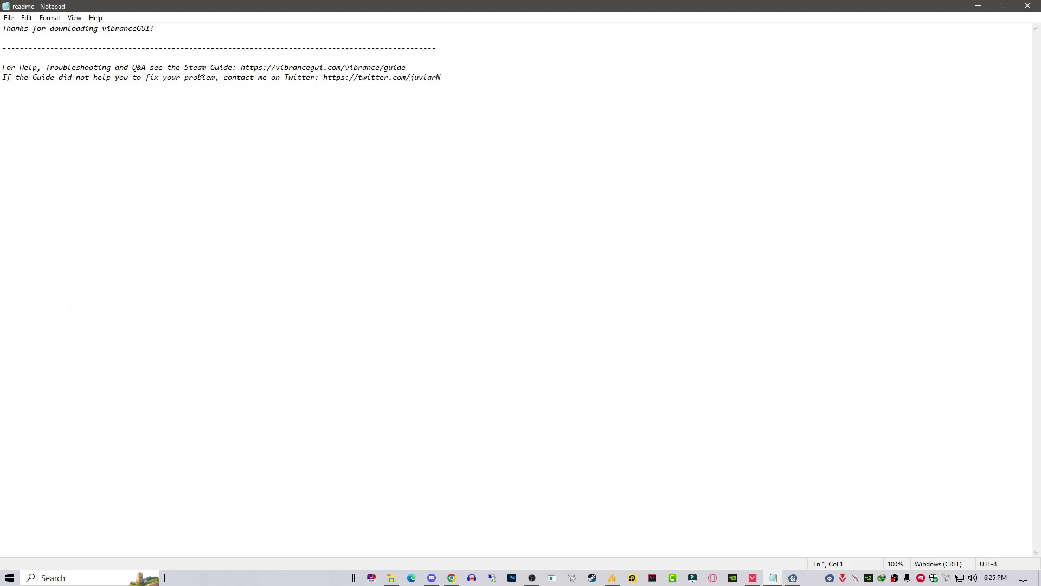
Select the Twitter link in the readme, then close Notepad
{"action": "left_click_drag", "start_coordinate": [322, 79], "coordinate": [451, 86]}
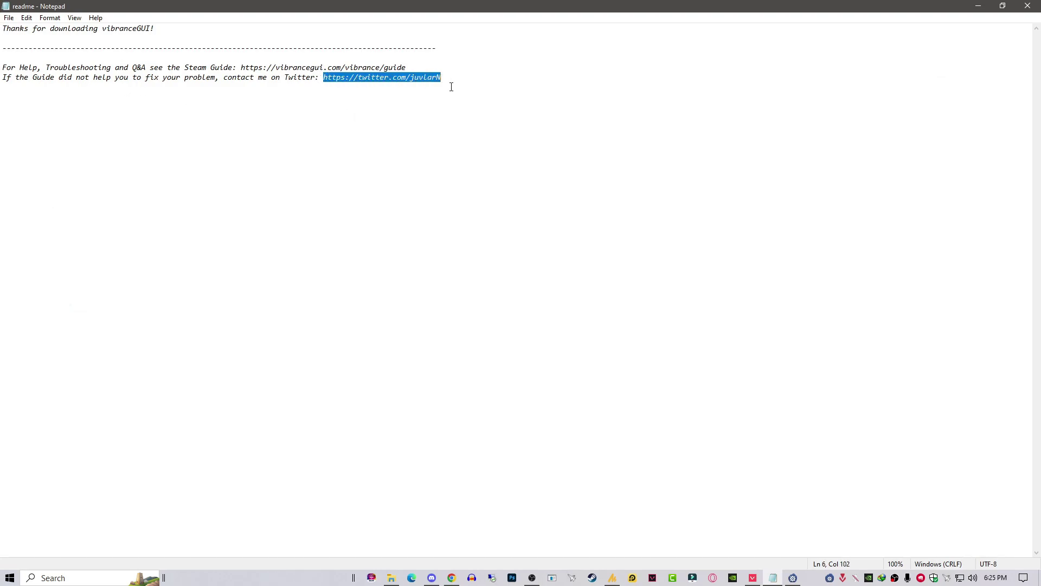
{"action": "left_click", "coordinate": [408, 77]}
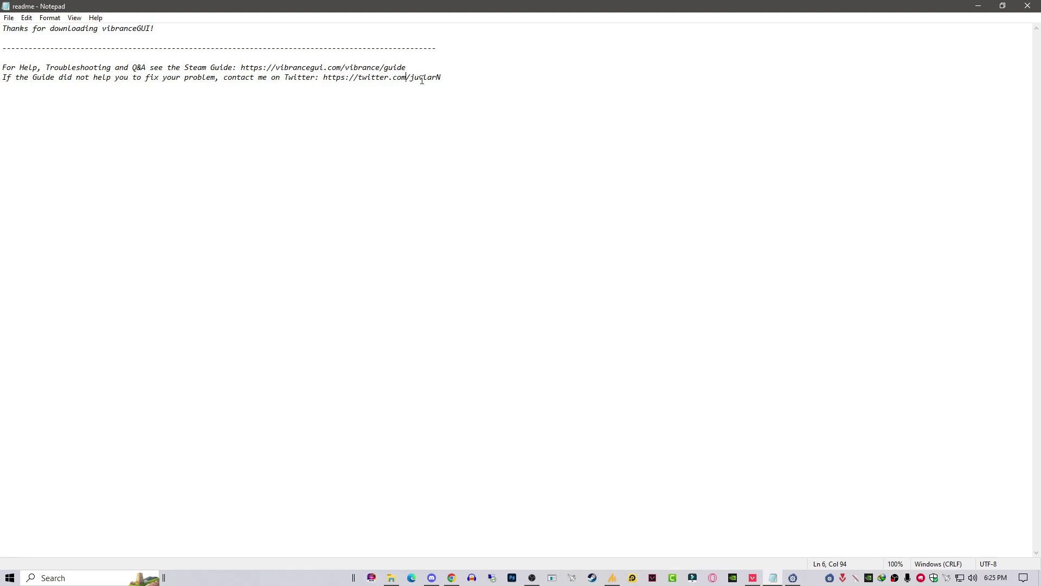
{"action": "left_click_drag", "start_coordinate": [444, 79], "coordinate": [643, 114]}
{"action": "left_click", "coordinate": [371, 77]}
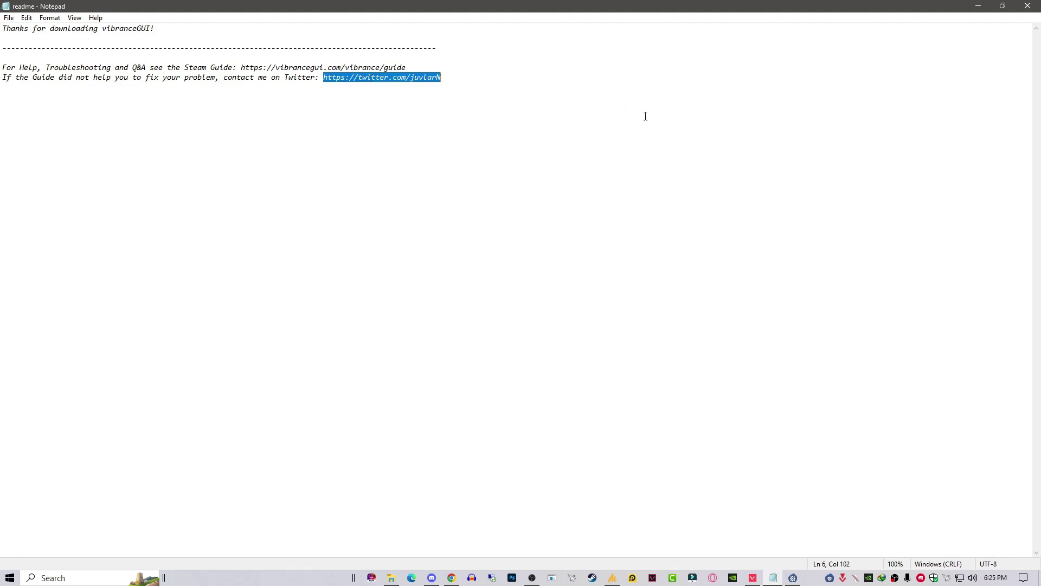
{"action": "left_click", "coordinate": [1028, 6]}
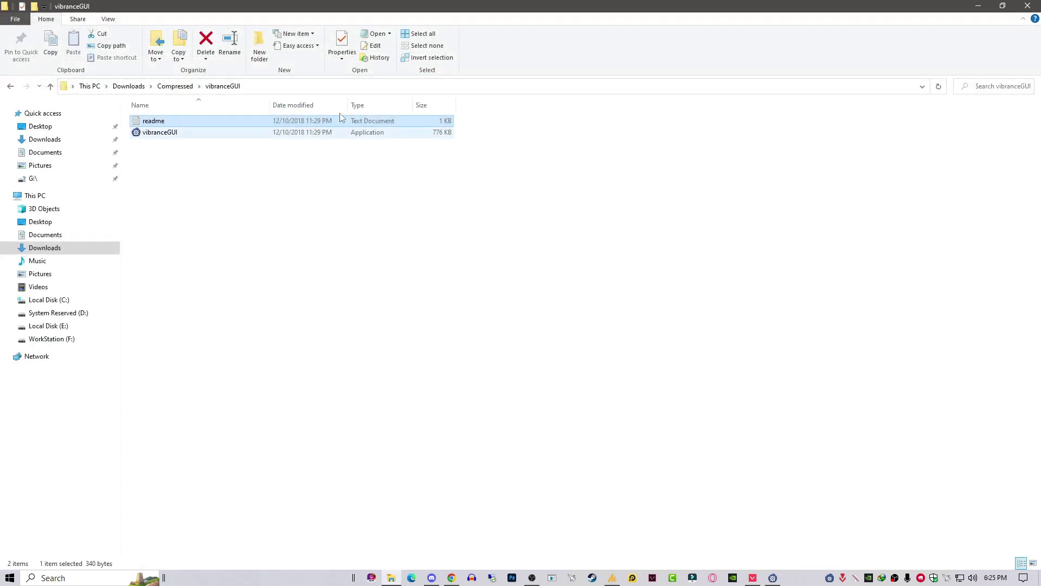
Center vibranceGUI, enable 'Never change resolutions', set Windows vibrance to 80%, and list running processes
{"action": "left_click", "coordinate": [1027, 6]}
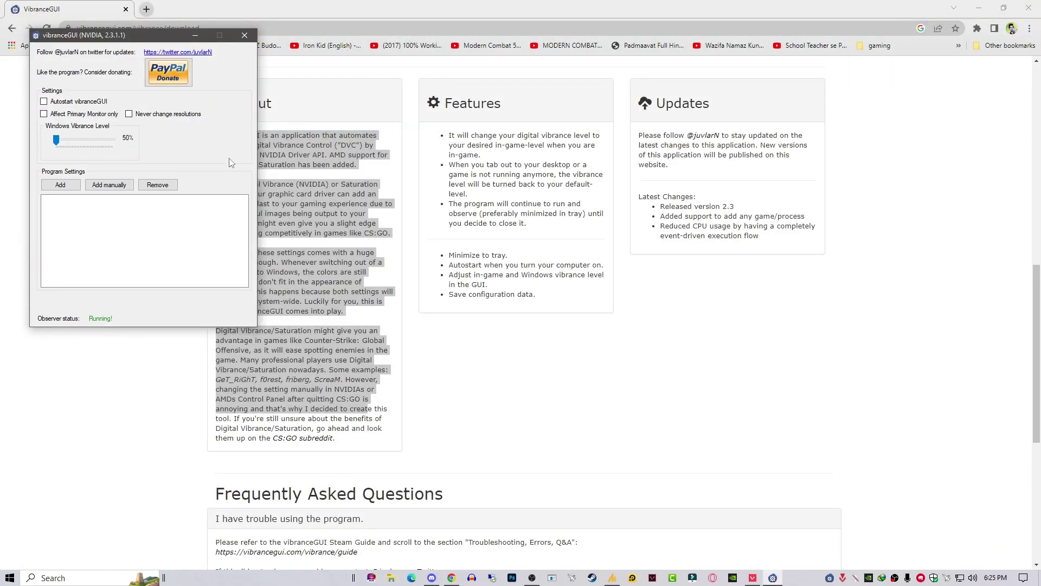
{"action": "left_click_drag", "start_coordinate": [107, 36], "coordinate": [464, 171]}
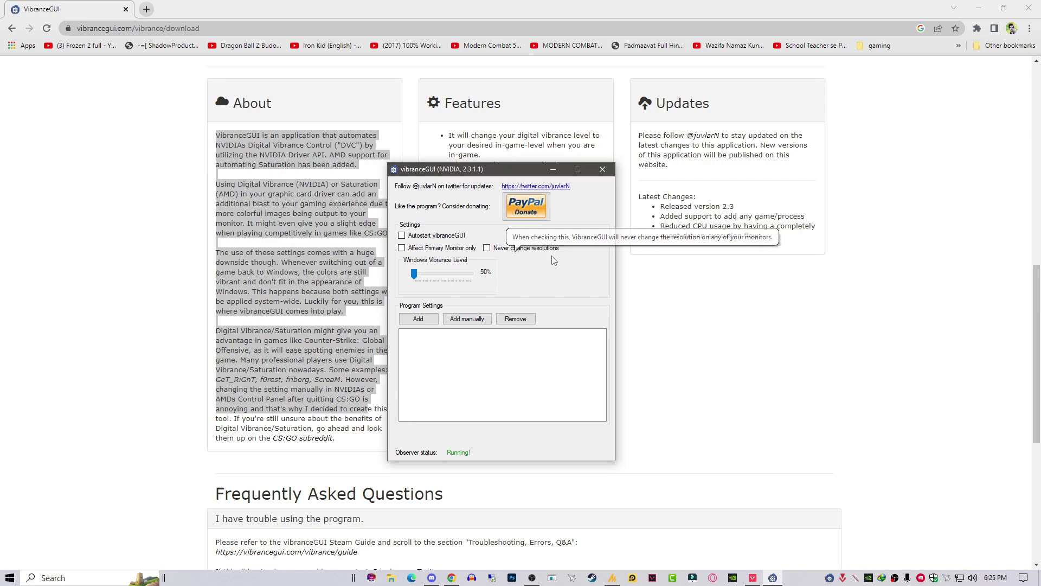
{"action": "left_click", "coordinate": [518, 251]}
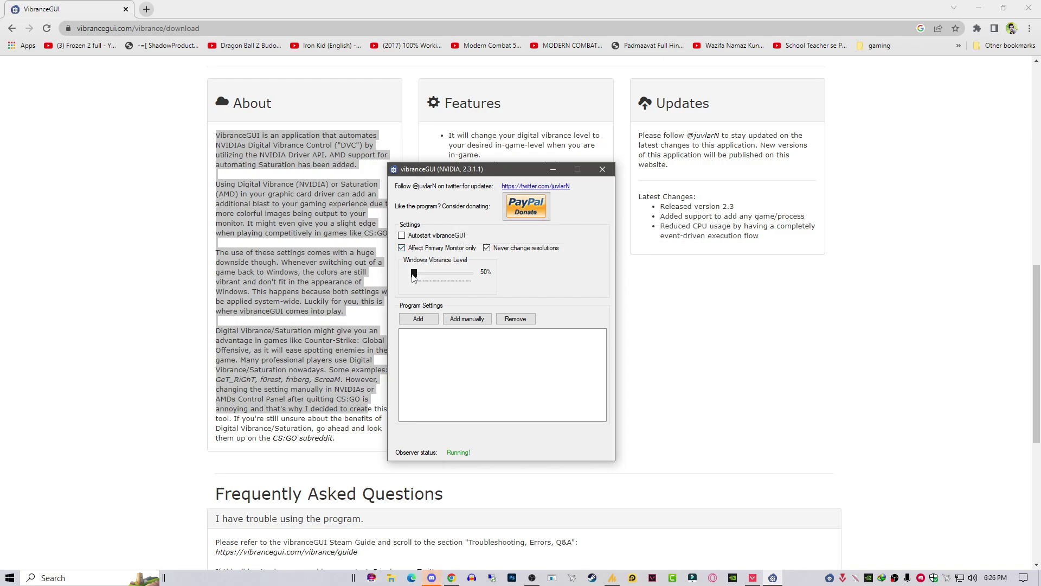
{"action": "left_click_drag", "start_coordinate": [413, 276], "coordinate": [447, 274]}
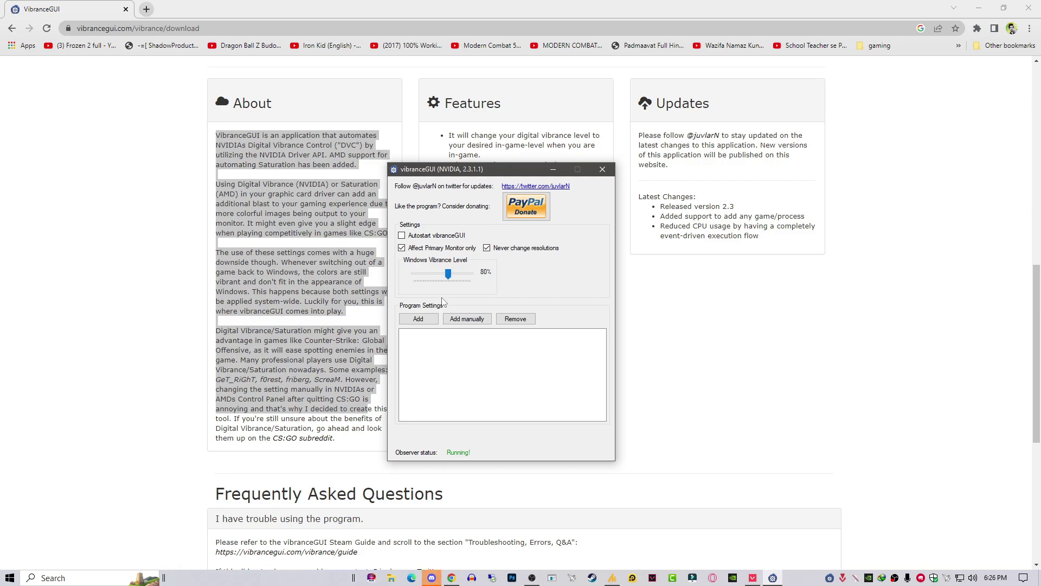
{"action": "left_click", "coordinate": [422, 319]}
Add VALORANT-Win64-Shipping as a game and tick 'Change Resolution when Ingame'
{"action": "left_click", "coordinate": [490, 284]}
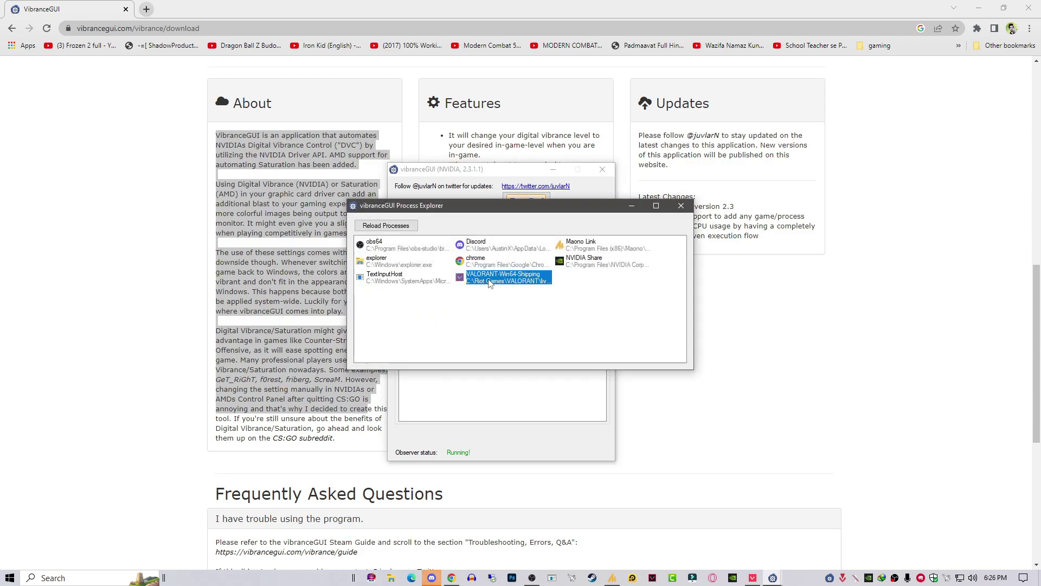
{"action": "double_click", "coordinate": [490, 282]}
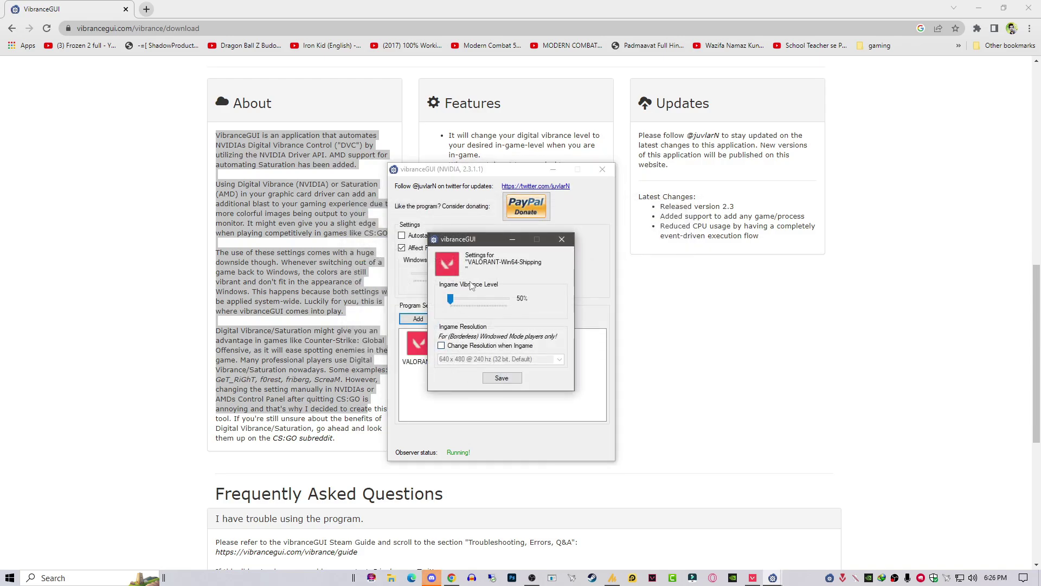
{"action": "left_click", "coordinate": [466, 347]}
Choose 1920 x 1080 @ 240 hz as VALORANT's in-game resolution, save, and minimize vibranceGUI
{"action": "left_click", "coordinate": [559, 359]}
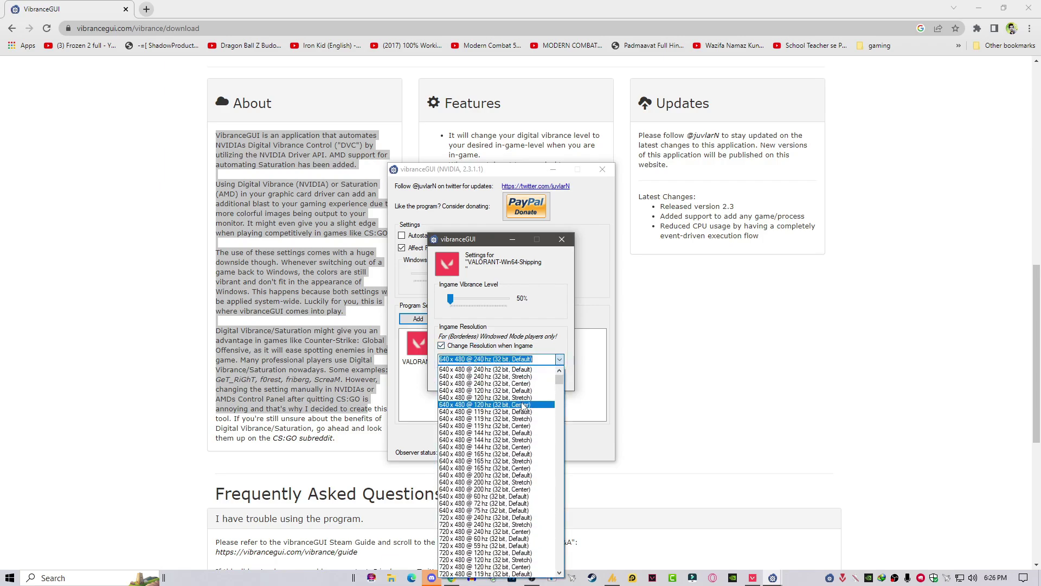
{"action": "scroll", "coordinate": [510, 467], "scroll_direction": "down", "scroll_amount": 6}
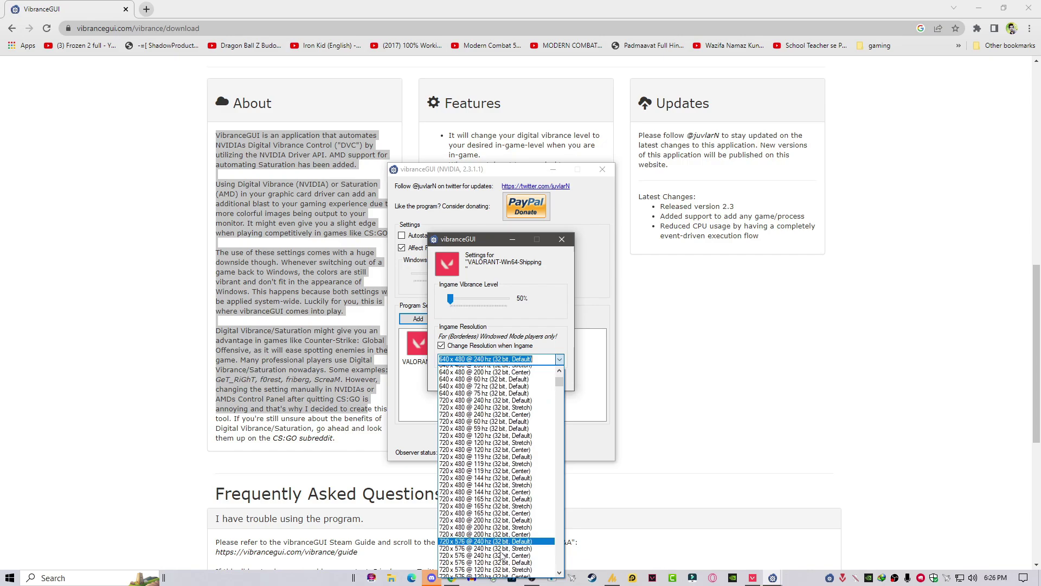
{"action": "scroll", "coordinate": [502, 556], "scroll_direction": "down", "scroll_amount": 18}
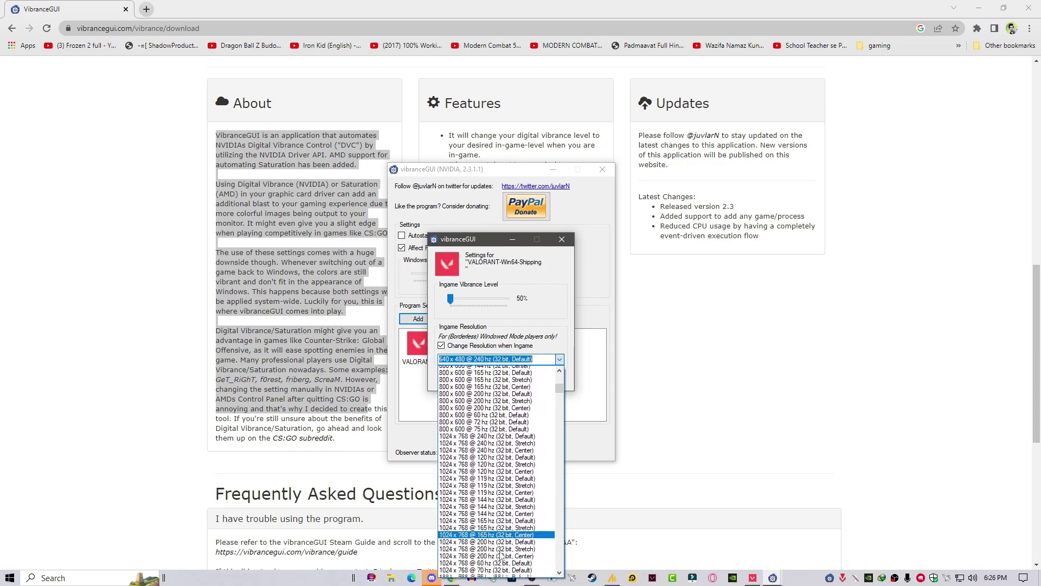
{"action": "scroll", "coordinate": [502, 556], "scroll_direction": "down", "scroll_amount": 20}
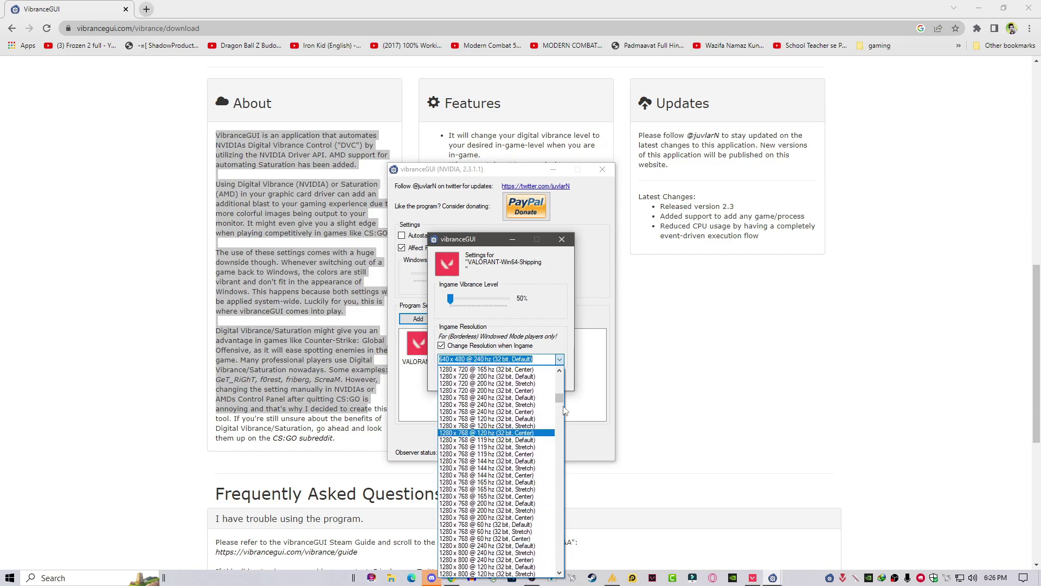
{"action": "left_click_drag", "start_coordinate": [561, 400], "coordinate": [559, 567]}
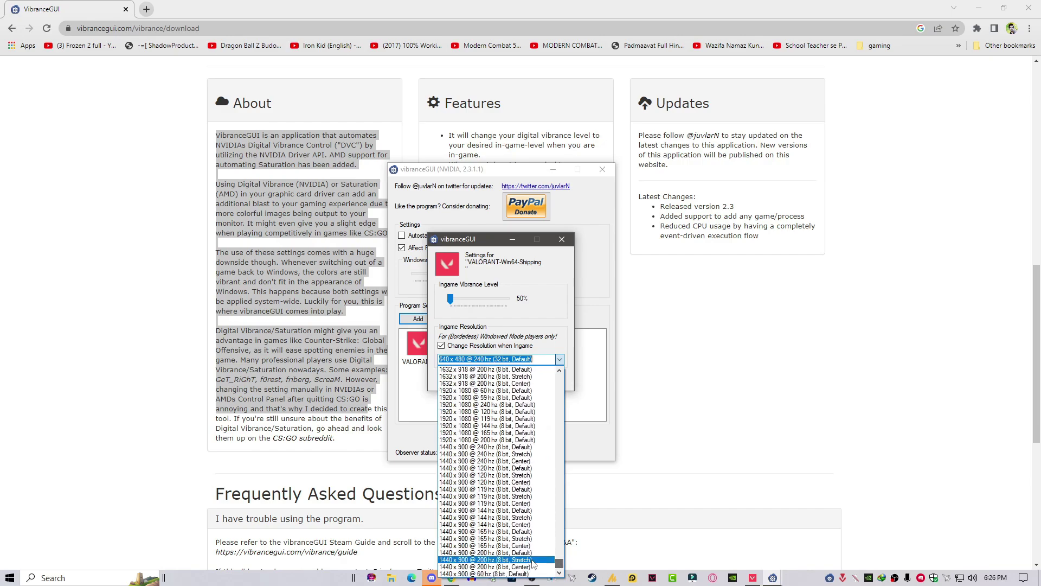
{"action": "scroll", "coordinate": [466, 464], "scroll_direction": "up", "scroll_amount": 15}
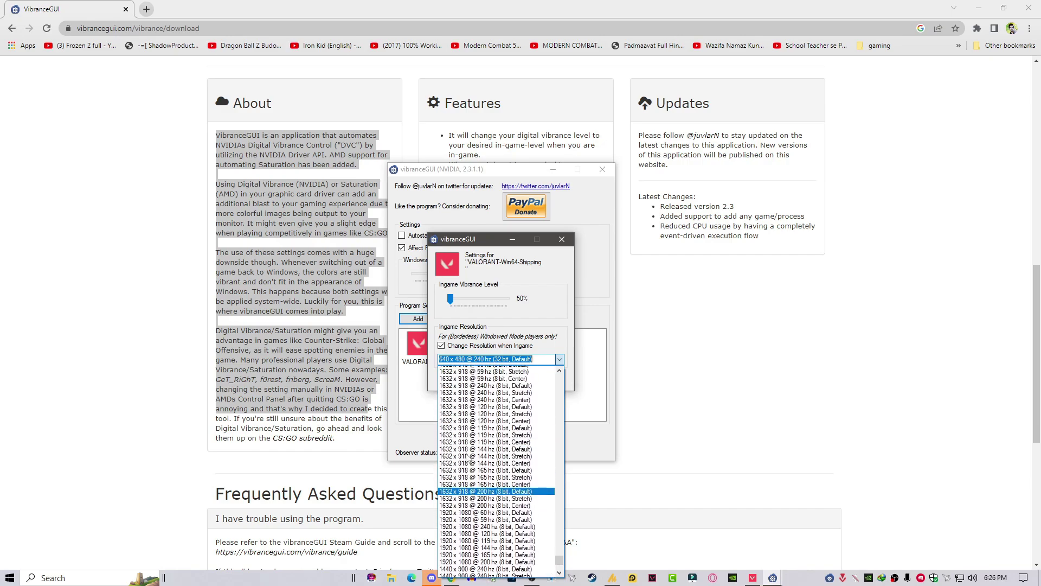
{"action": "scroll", "coordinate": [466, 463], "scroll_direction": "up", "scroll_amount": 15}
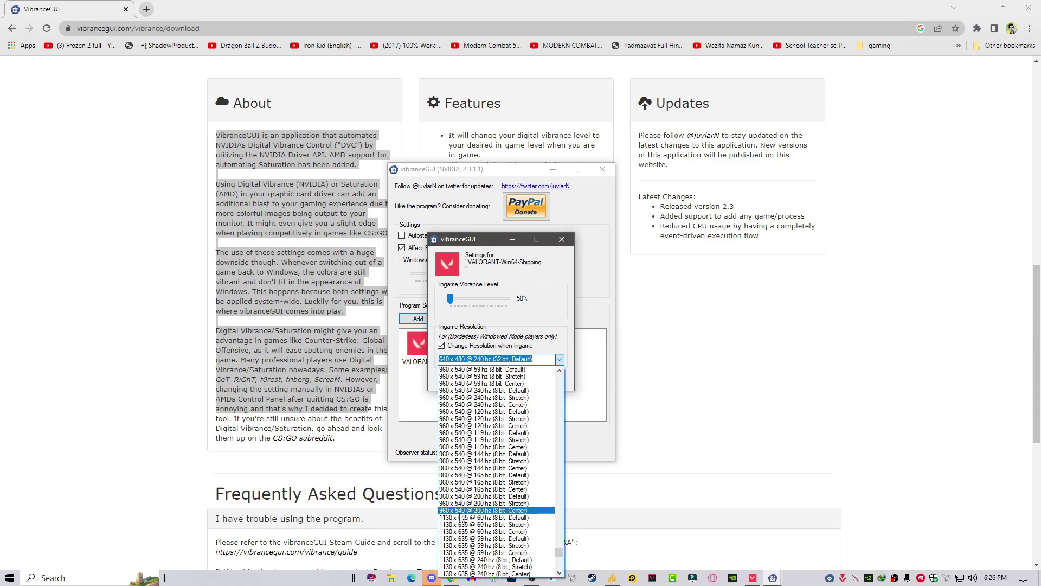
{"action": "scroll", "coordinate": [461, 517], "scroll_direction": "down", "scroll_amount": 13}
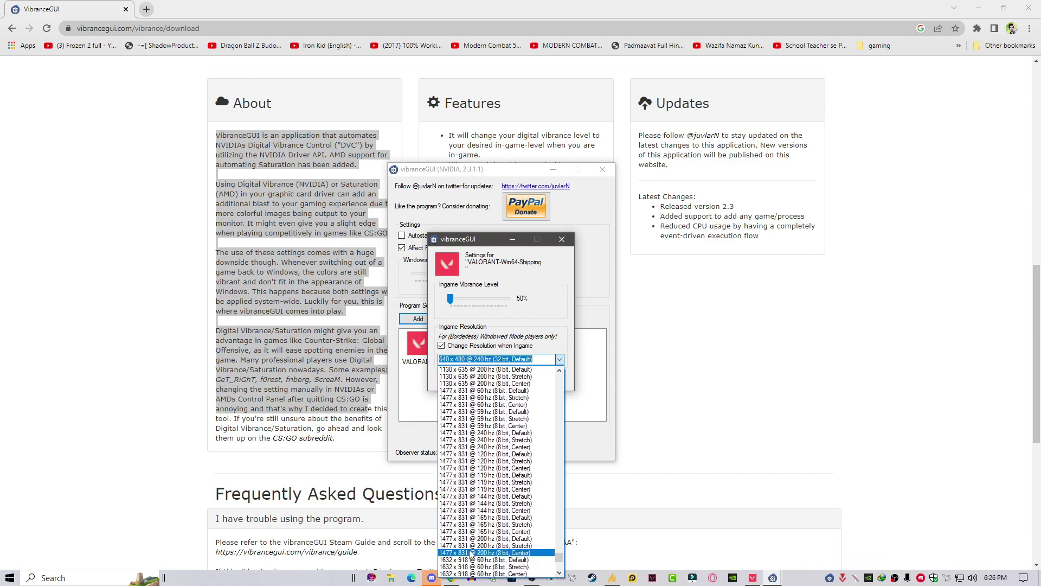
{"action": "scroll", "coordinate": [471, 553], "scroll_direction": "down", "scroll_amount": 15}
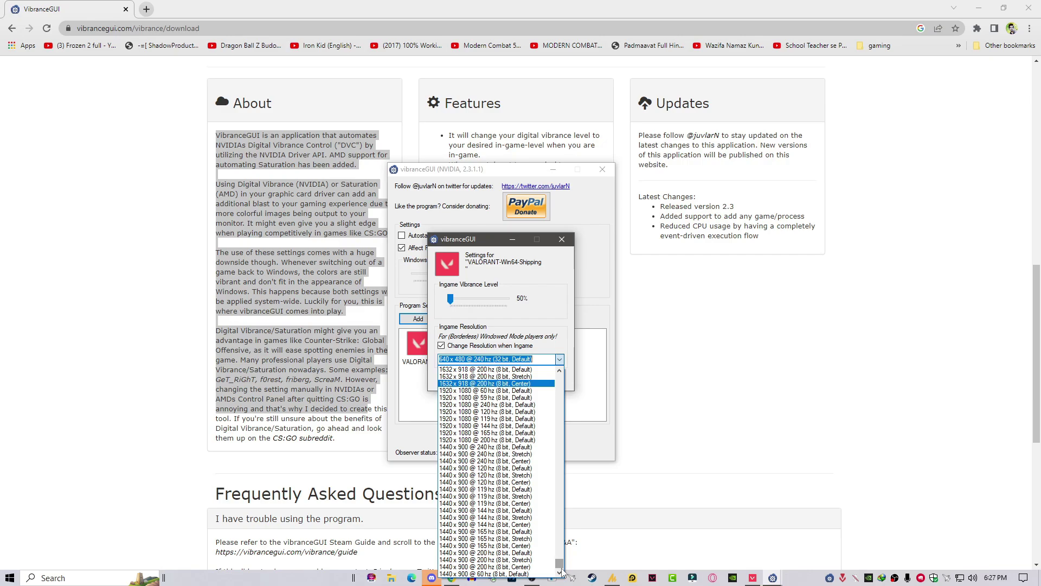
{"action": "left_click_drag", "start_coordinate": [561, 567], "coordinate": [562, 564]}
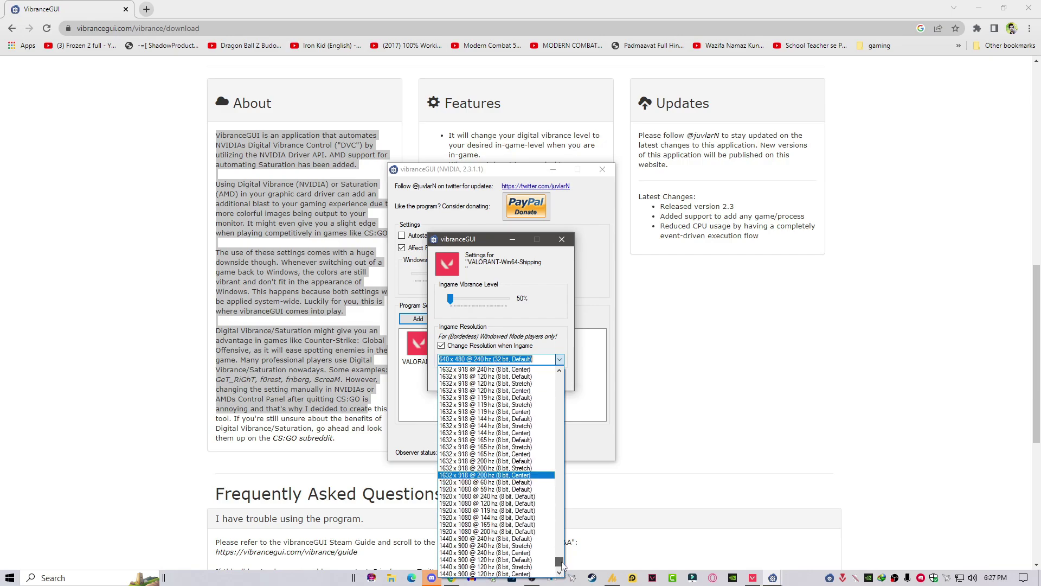
{"action": "left_click", "coordinate": [495, 497]}
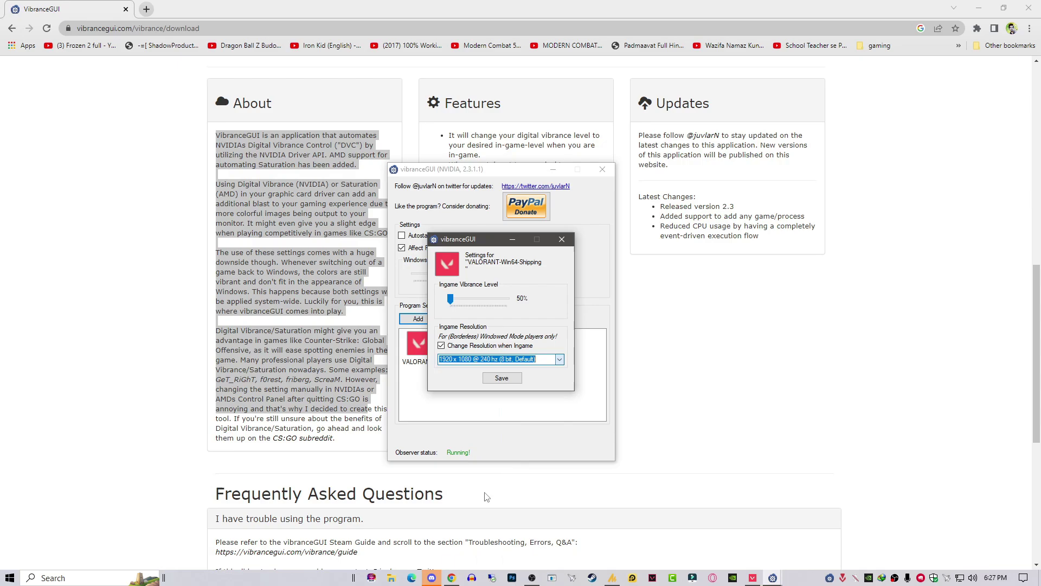
{"action": "left_click", "coordinate": [492, 380]}
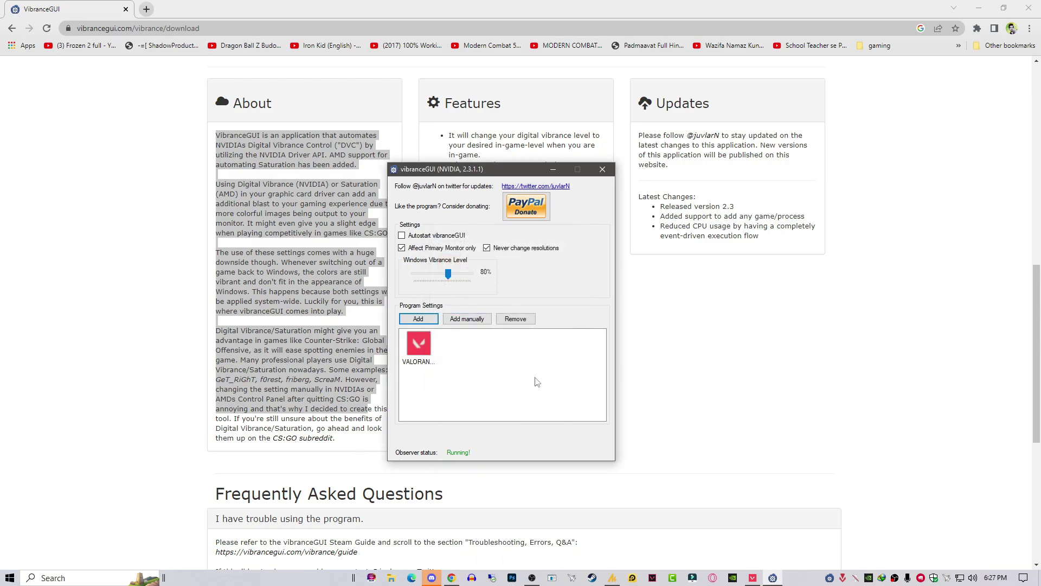
{"action": "left_click", "coordinate": [554, 170]}
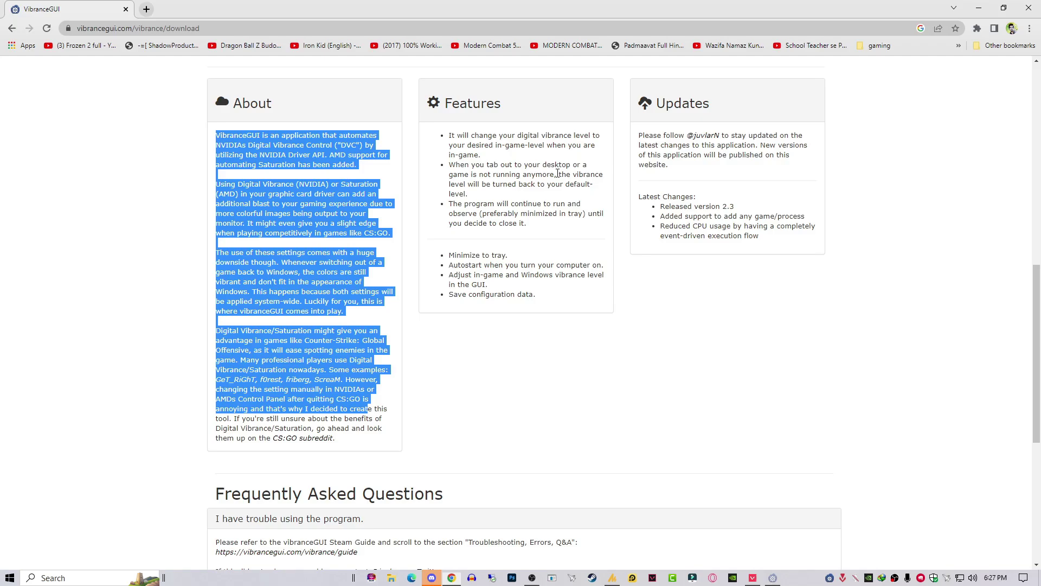
Close Chrome and bring up the Valorant client's main menu with the friends list expanded
{"action": "left_click", "coordinate": [1029, 8]}
{"action": "left_click", "coordinate": [753, 577]}
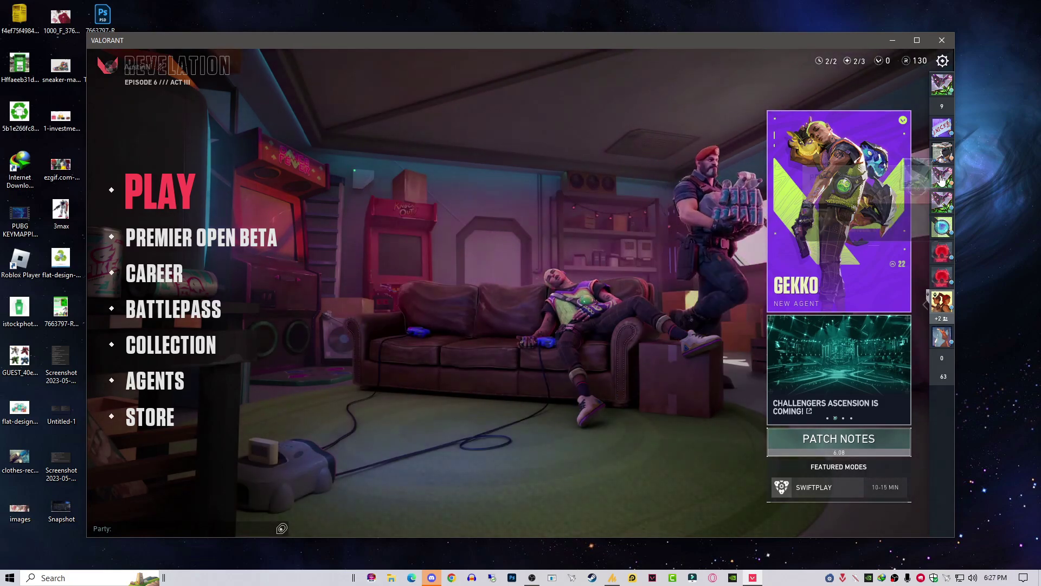
{"action": "mouse_move", "coordinate": [942, 358]}
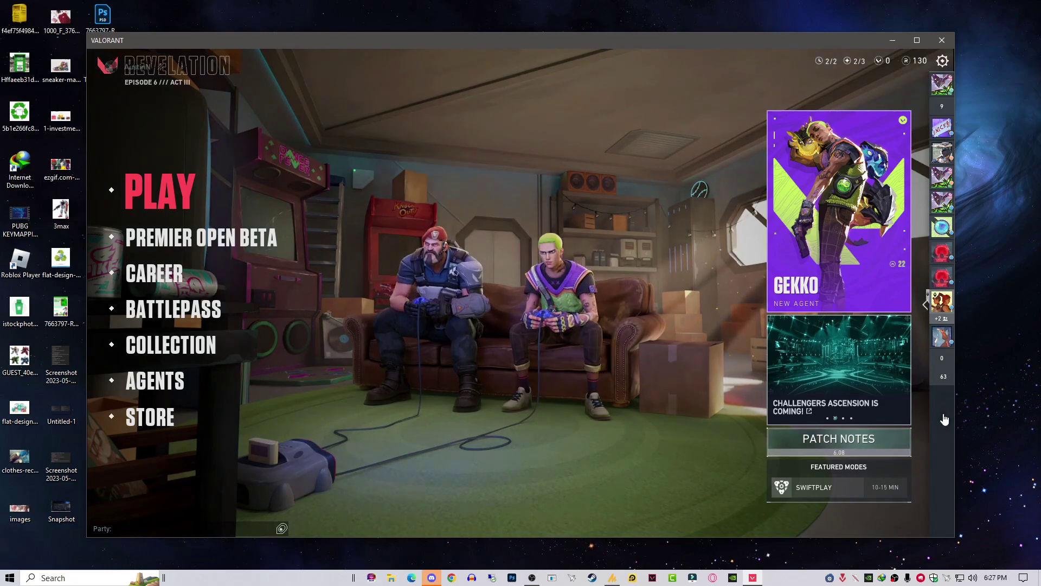
{"action": "mouse_move", "coordinate": [942, 412]}
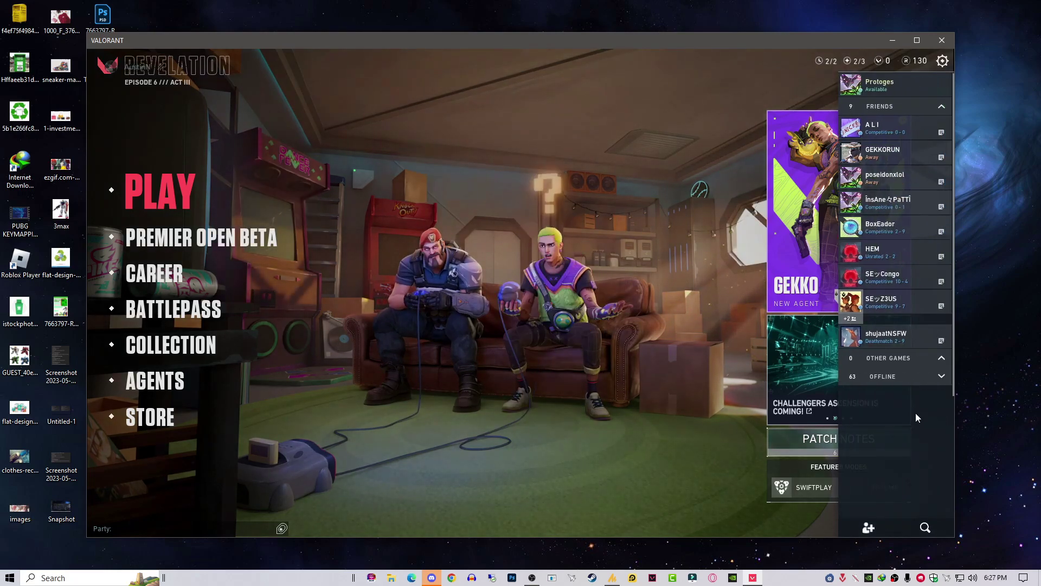